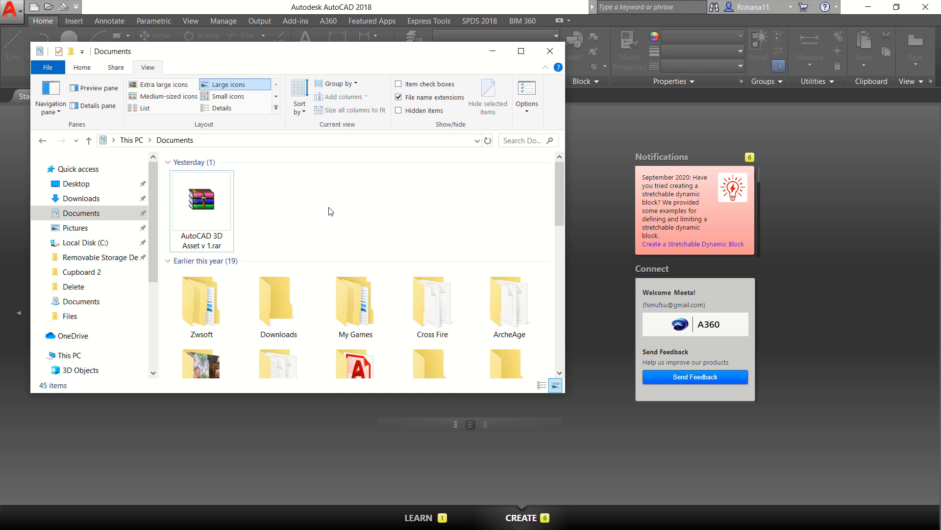
Extract AutoCAD 3D Asset v 1.rar into Documents with WinRAR's Extract Here
mouse_move(210, 247)
right_click(205, 196)
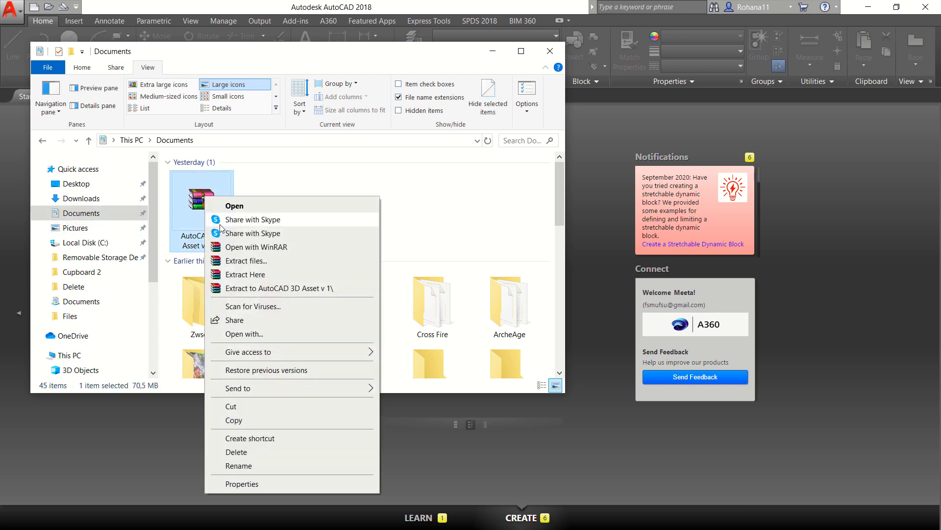
click(253, 278)
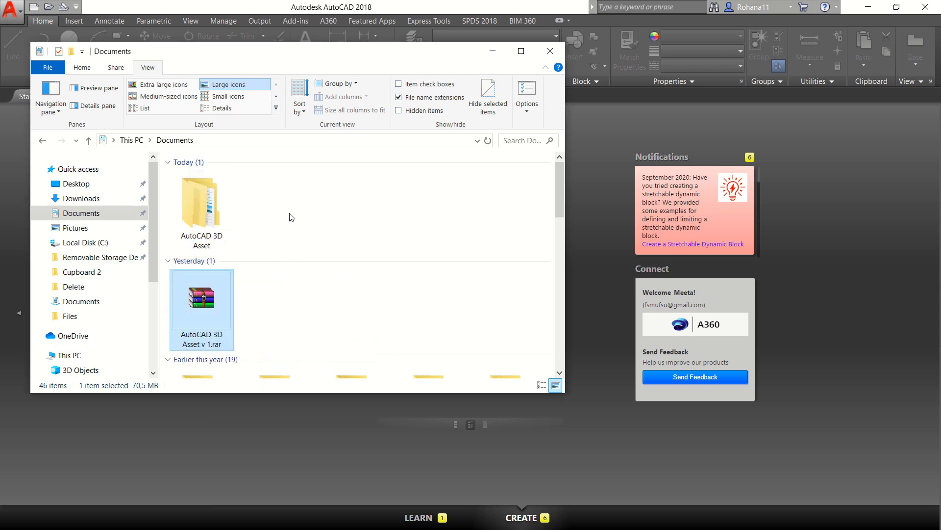
Start a new blank AutoCAD drawing and bring up the Tool Palettes window
click(494, 50)
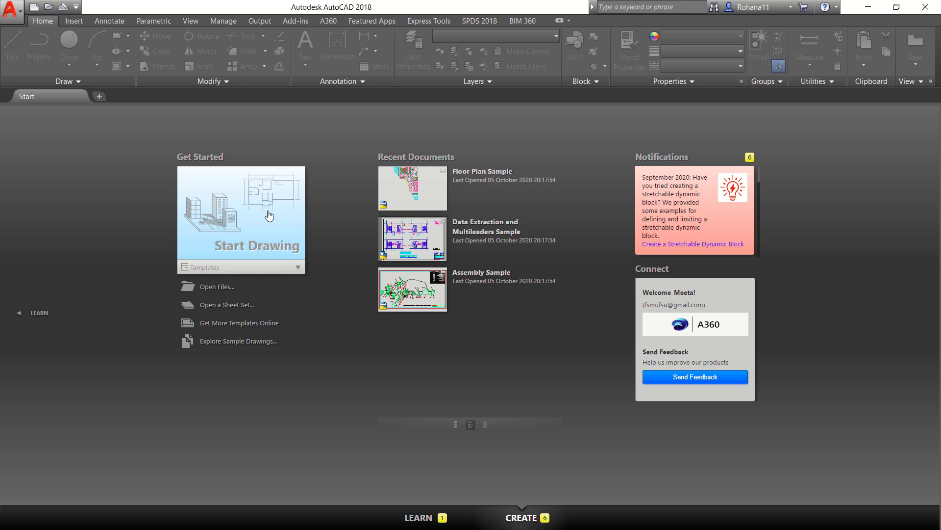
click(254, 220)
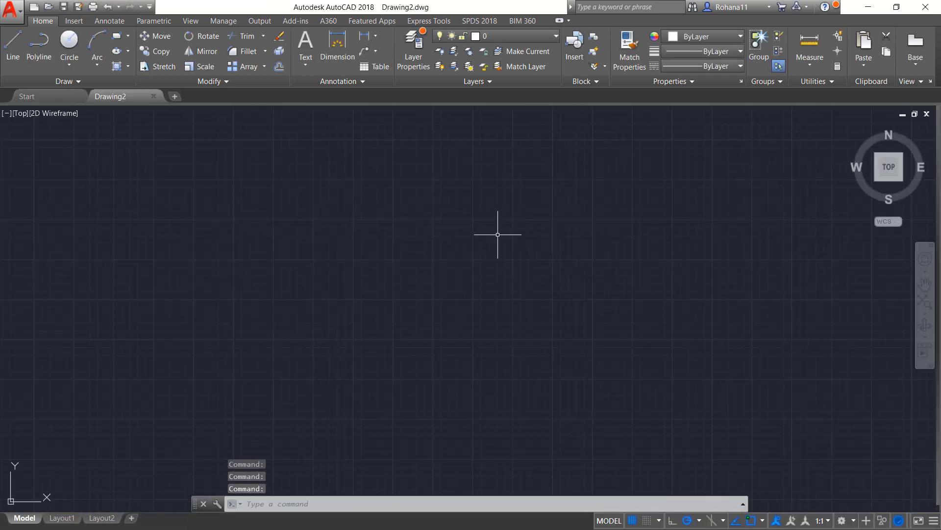
text(tr)
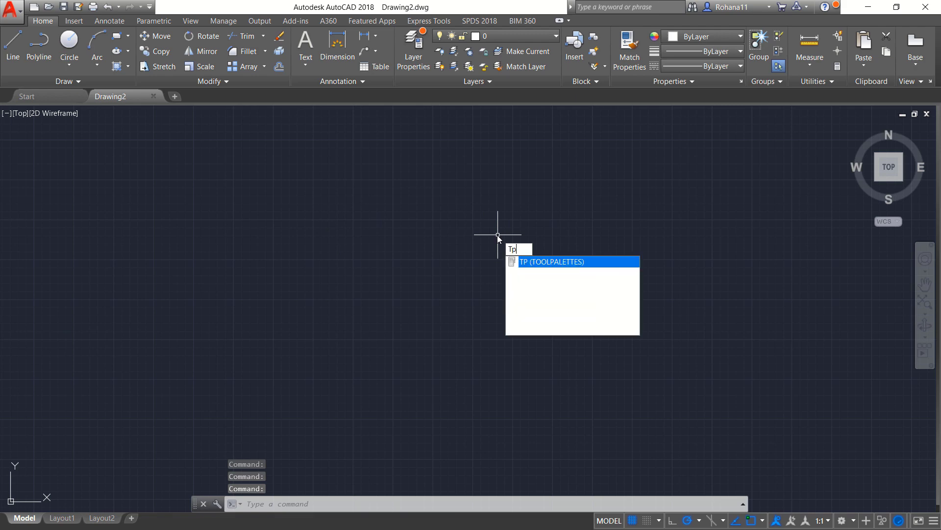
key(Escape)
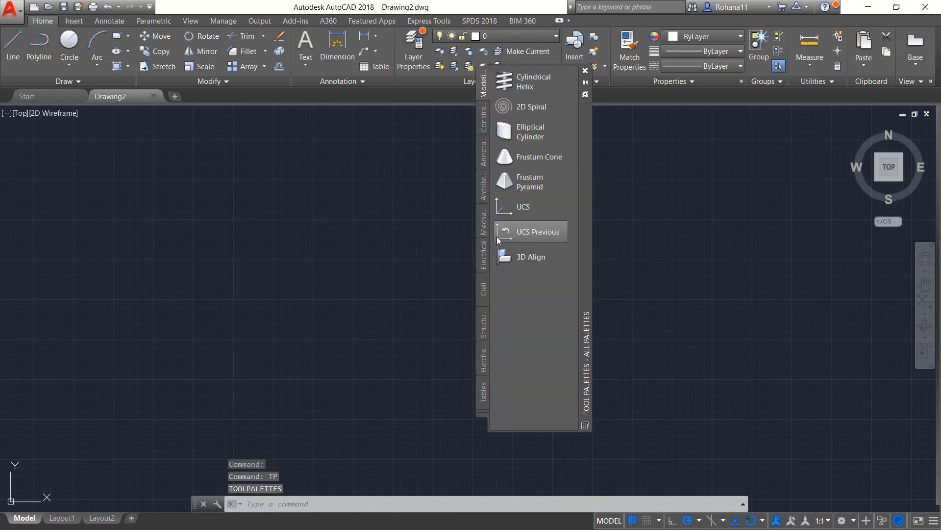
Move the Tool Palettes window lower and open Customize Palettes
drag(584, 154, 591, 186)
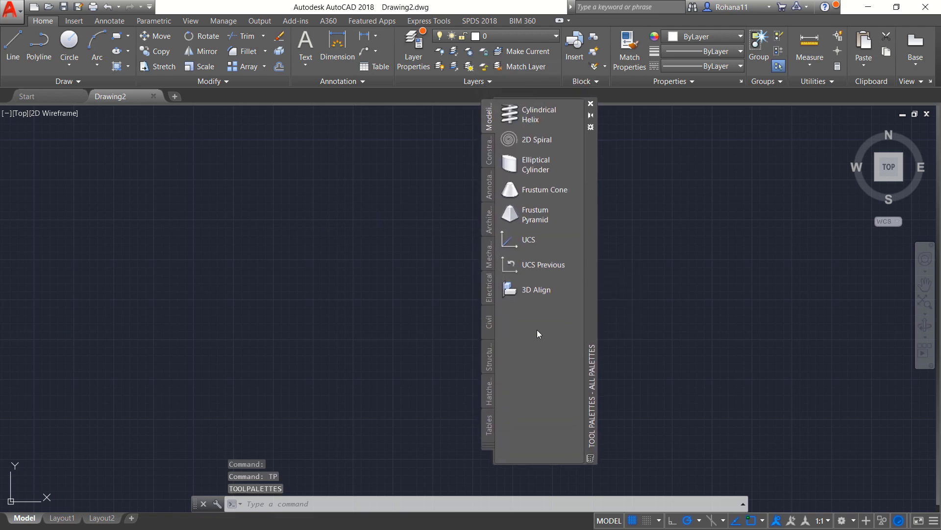
right_click(526, 337)
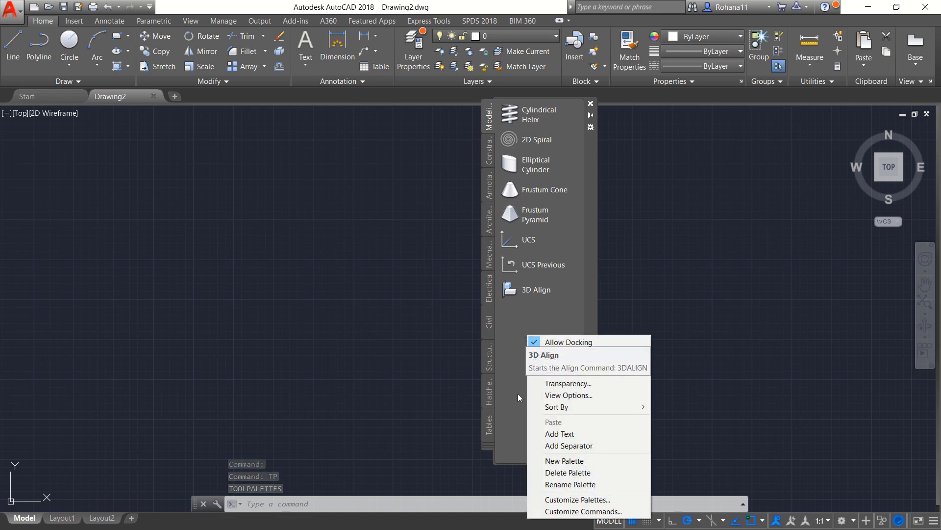
click(590, 504)
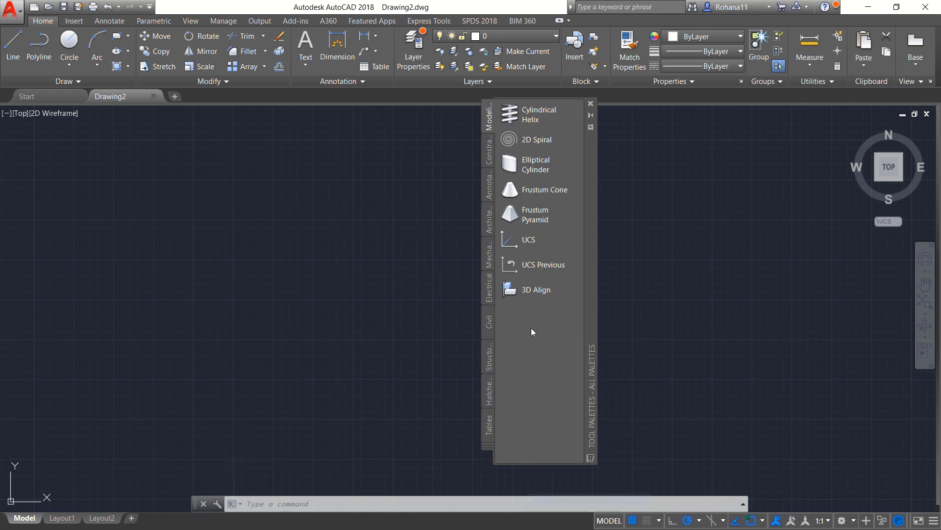
Create a new palette group named '3D Models' in the Customize dialog
drag(492, 157, 333, 140)
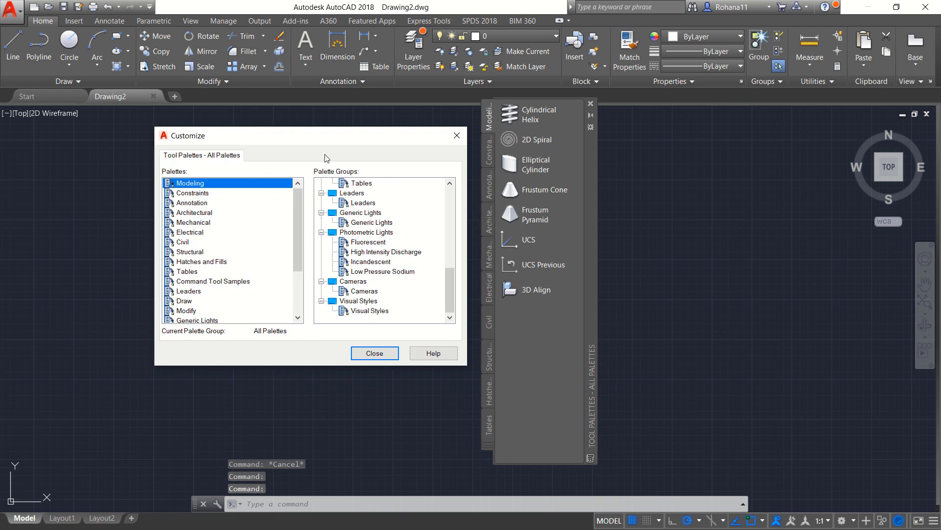
right_click(324, 319)
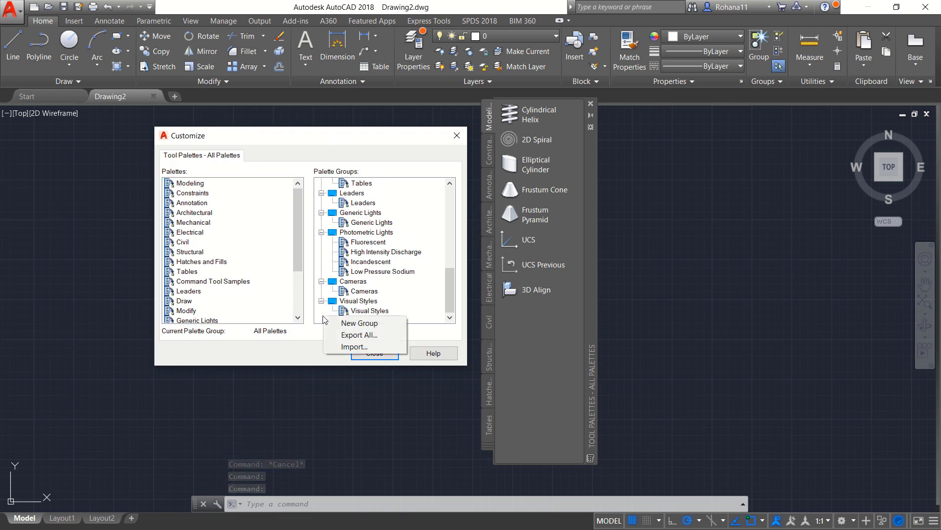
click(352, 323)
text(3D Models)
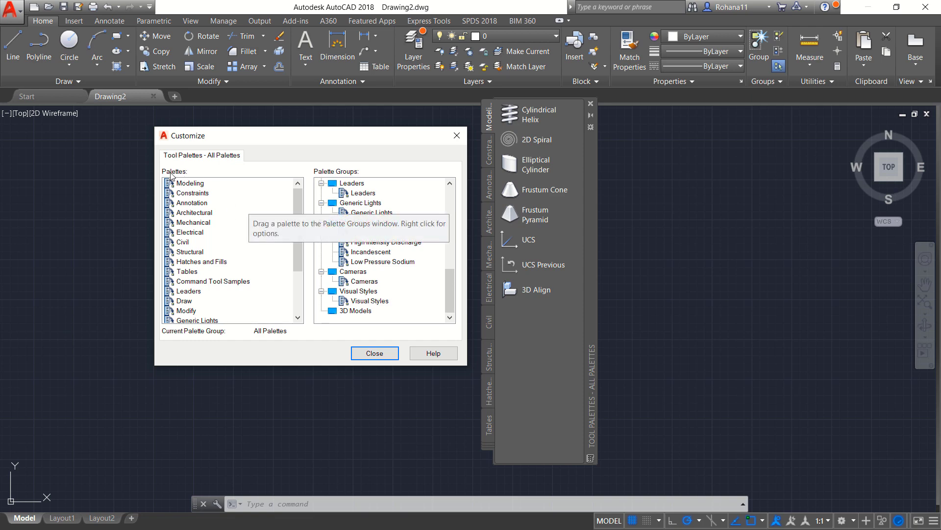
right_click(244, 223)
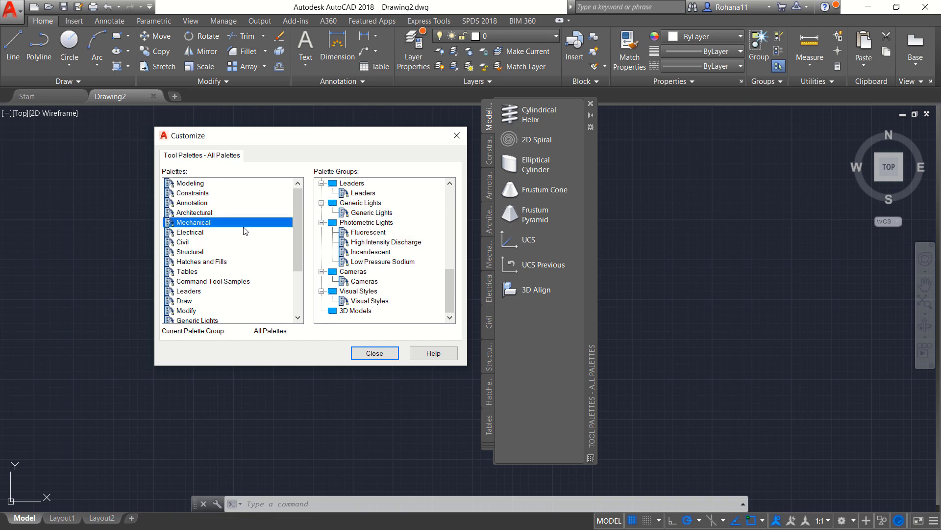
Import Door Window.xtp from AutoCAD 3D Asset > Tool Pallate Drawing
click(274, 284)
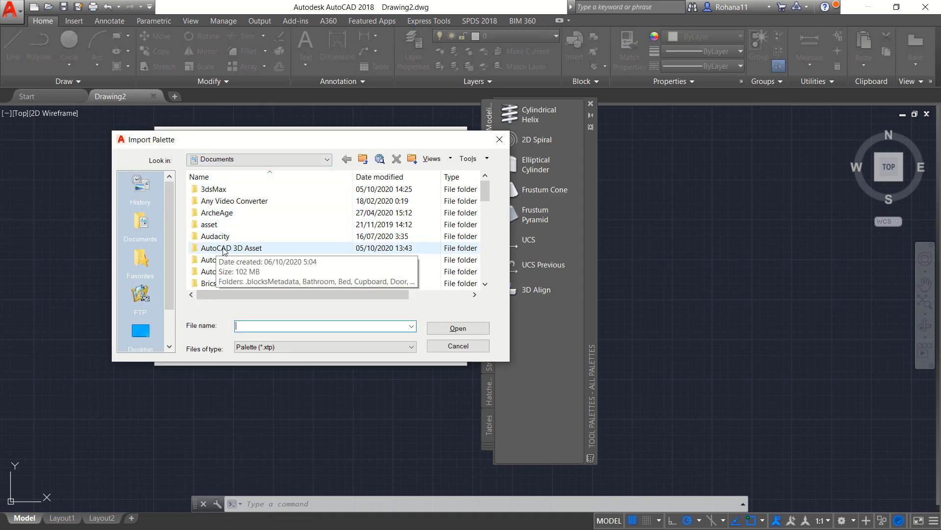
double_click(247, 248)
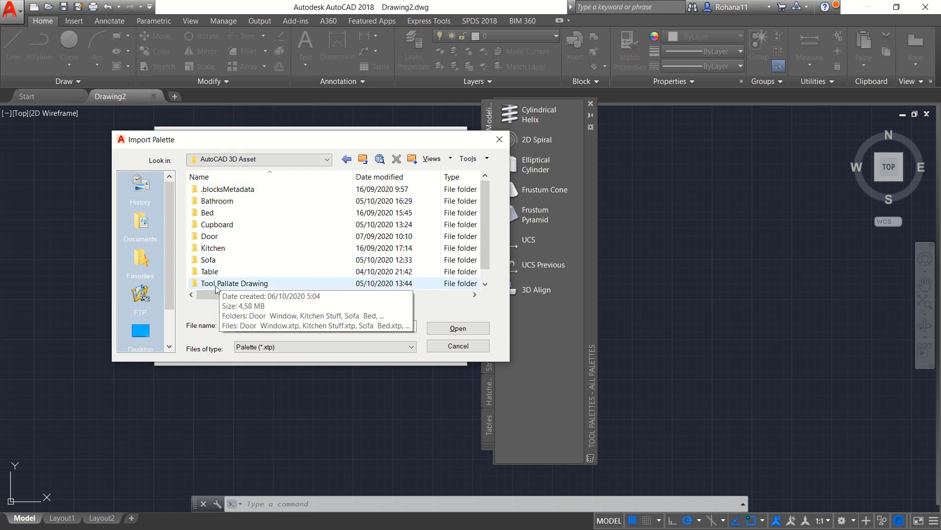
double_click(240, 285)
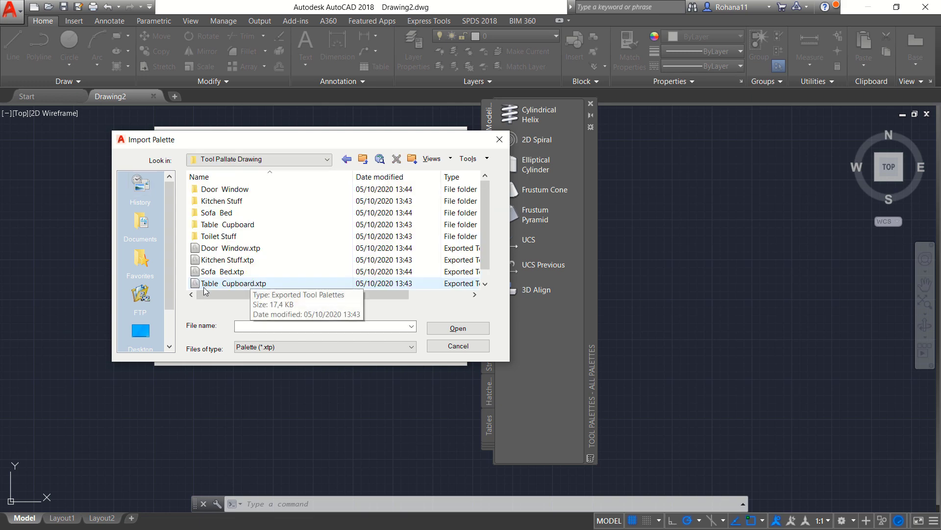
click(227, 249)
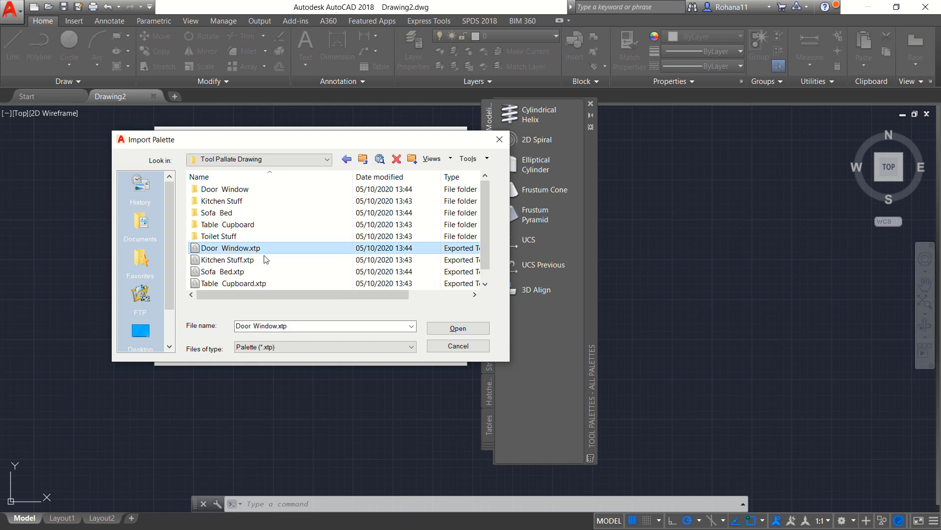
click(456, 329)
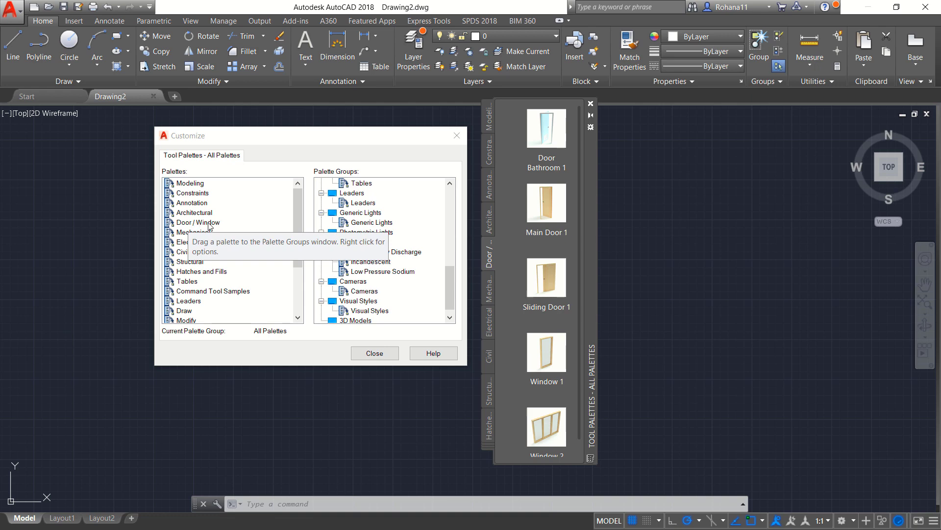
Add the Door / Window palette to the 3D Models group and make 3D Models current
scroll(199, 224, down, 1)
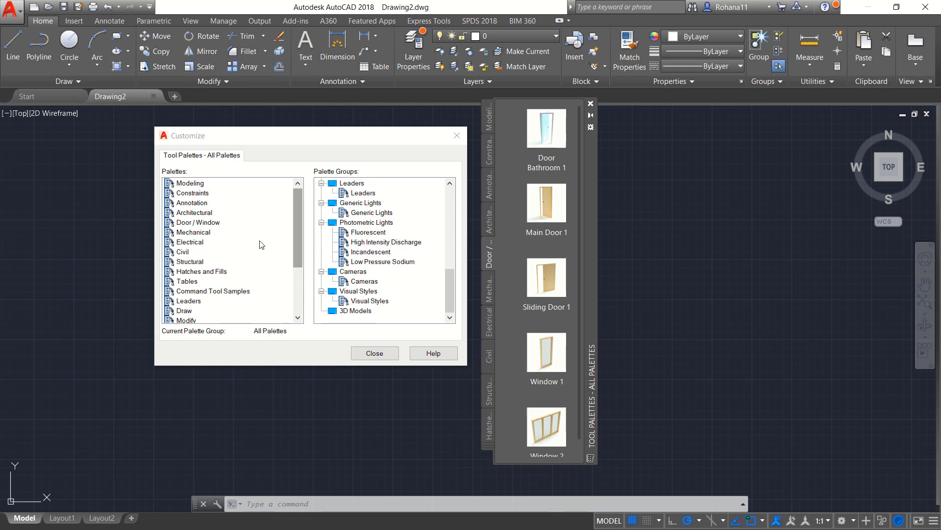
click(195, 224)
drag(300, 228, 354, 319)
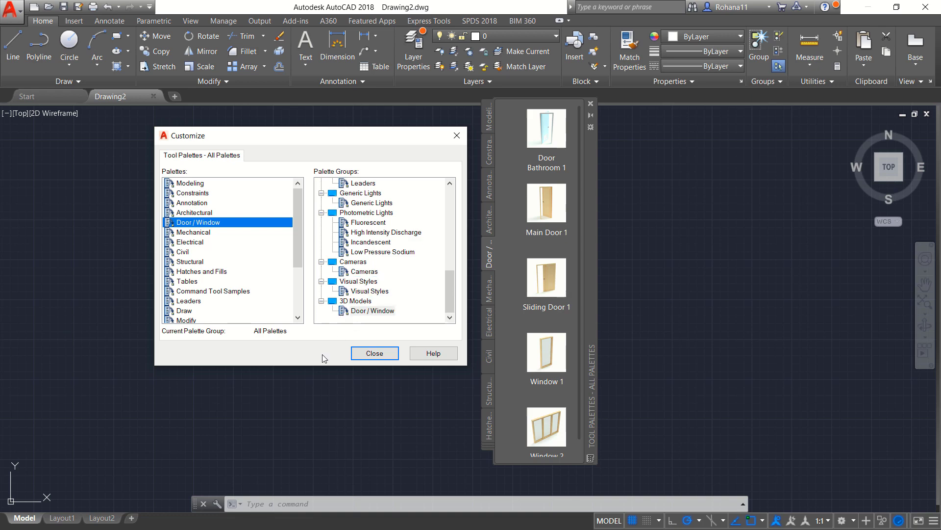
click(591, 128)
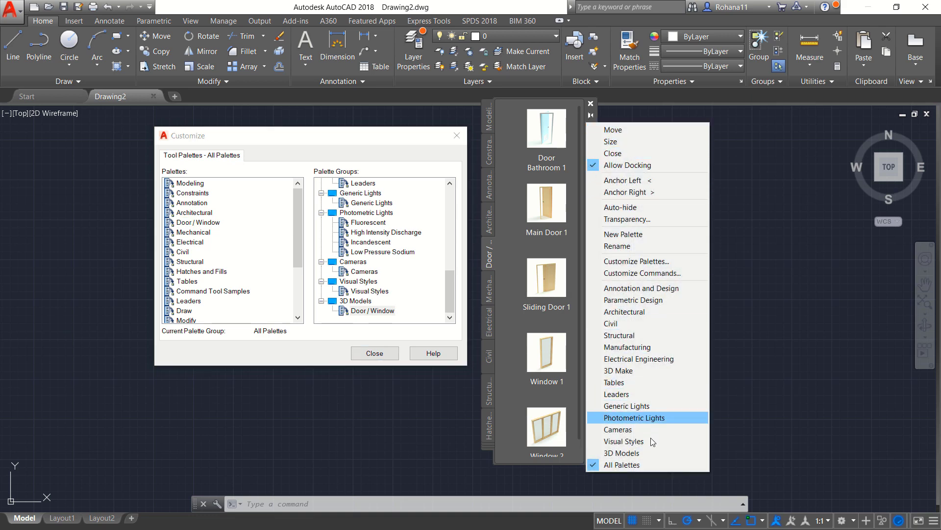
click(625, 453)
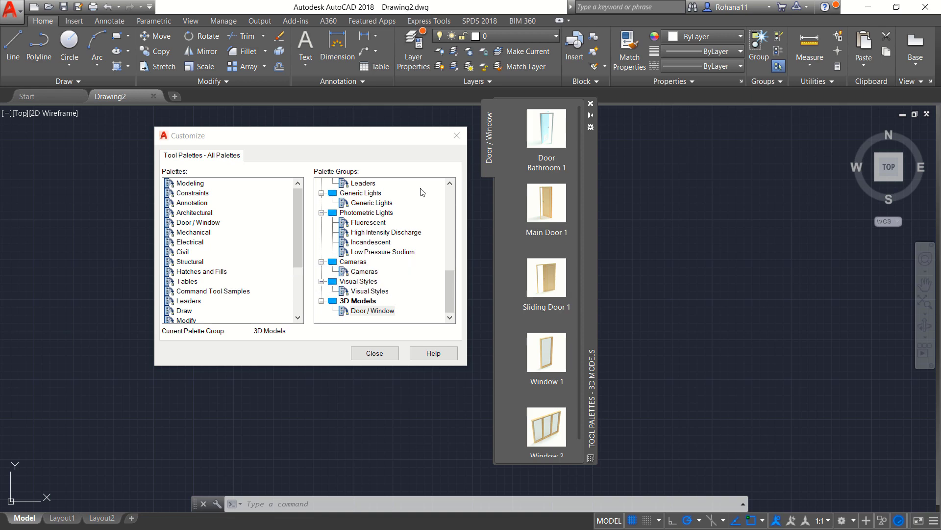
Import the Kitchen Stuff.xtp and Sofa Bed.xtp palette files
right_click(240, 219)
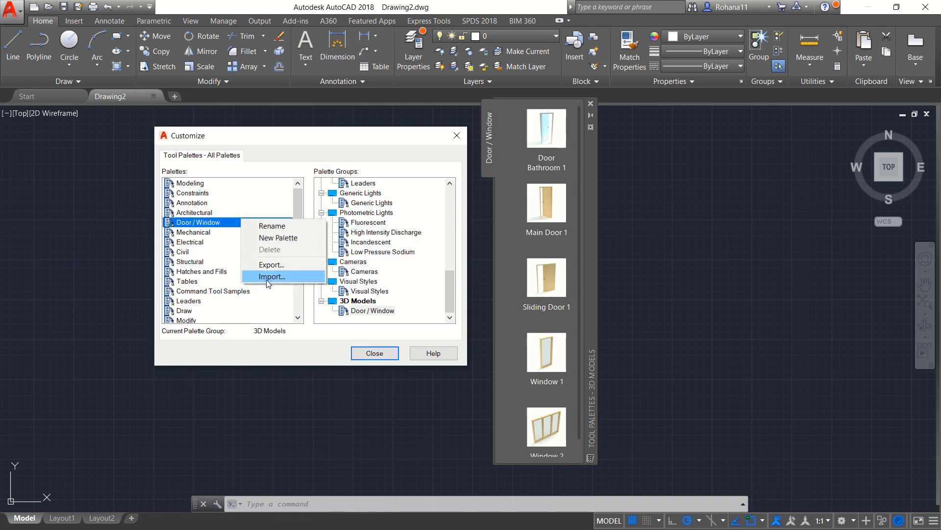
click(278, 276)
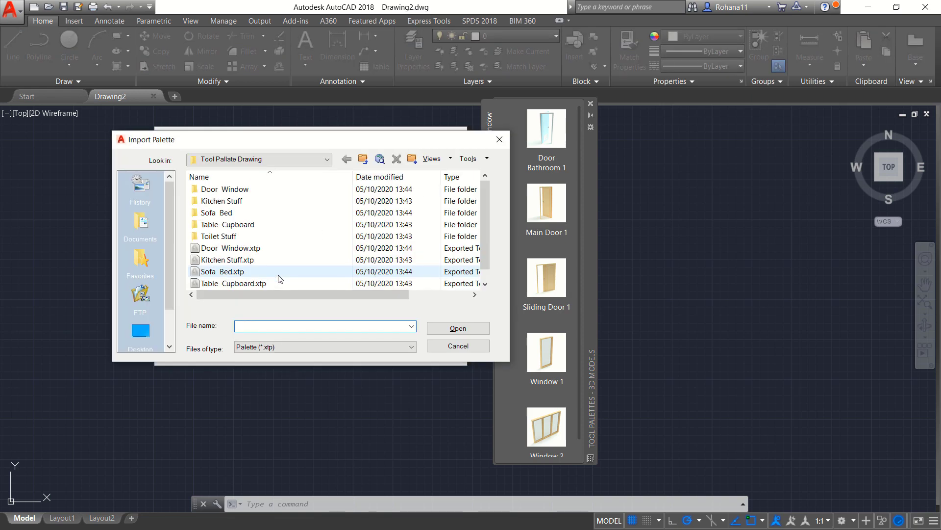
click(220, 260)
click(457, 327)
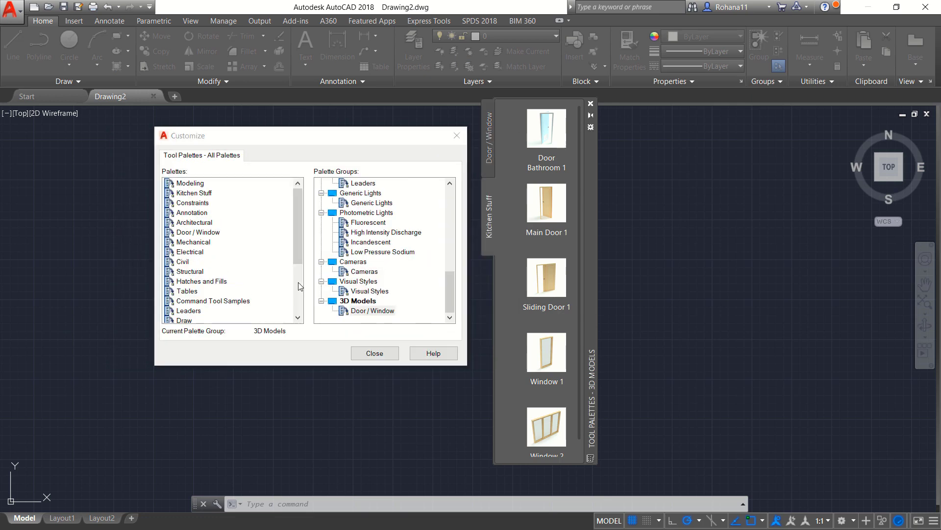
right_click(245, 223)
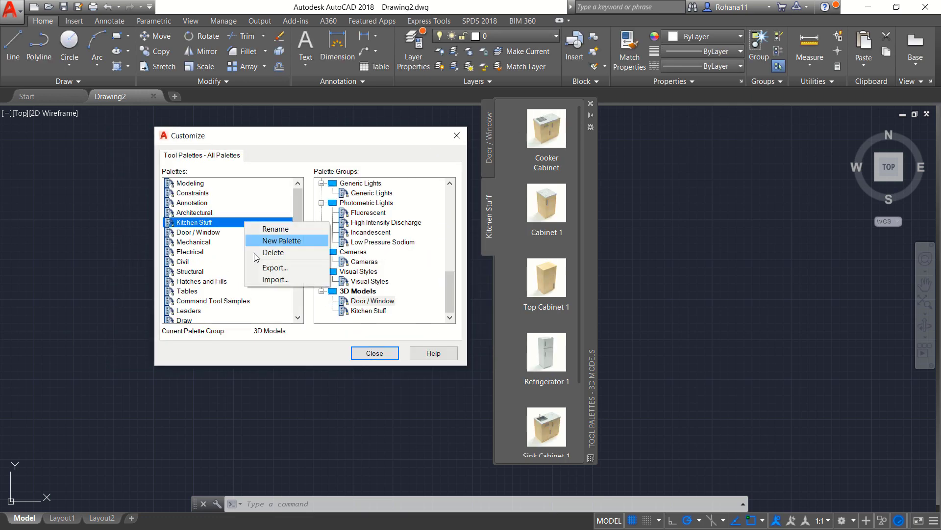
click(268, 279)
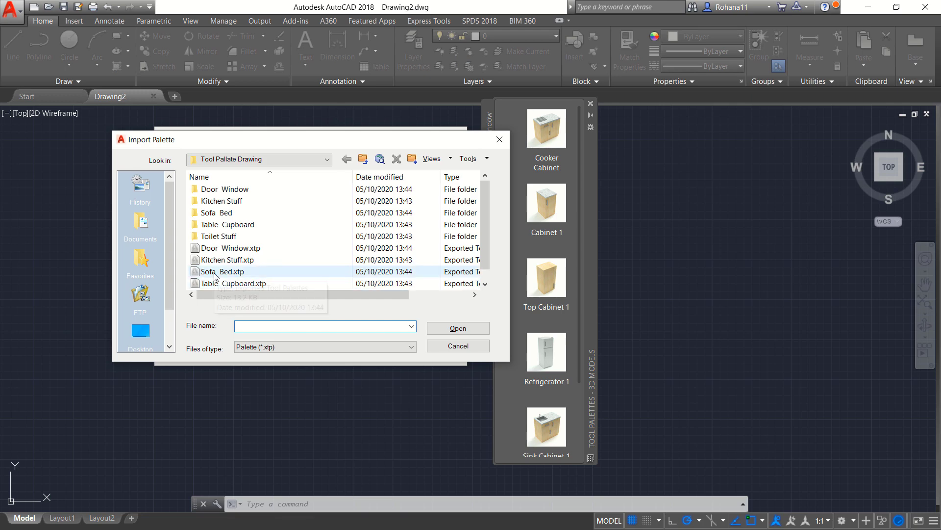
click(215, 272)
click(456, 329)
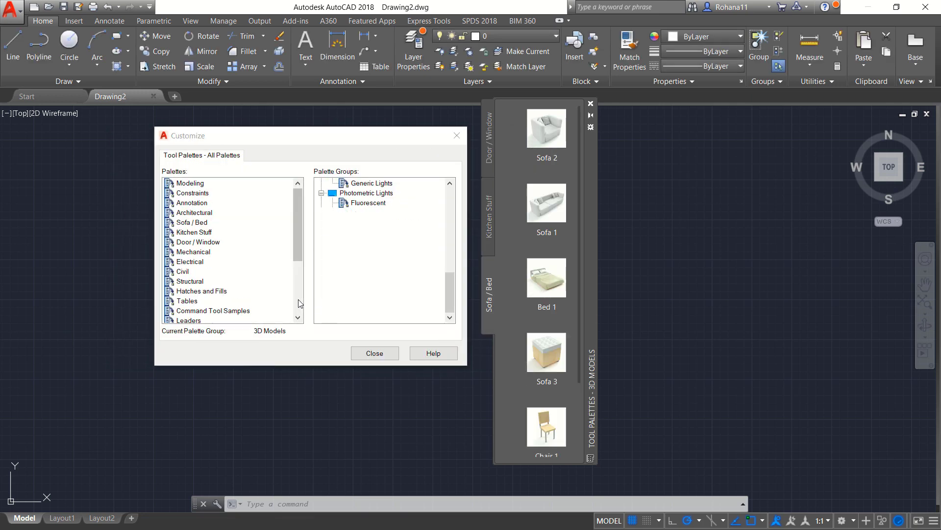
Import the Table Cupboard and Toilet Stuff palette files
right_click(250, 227)
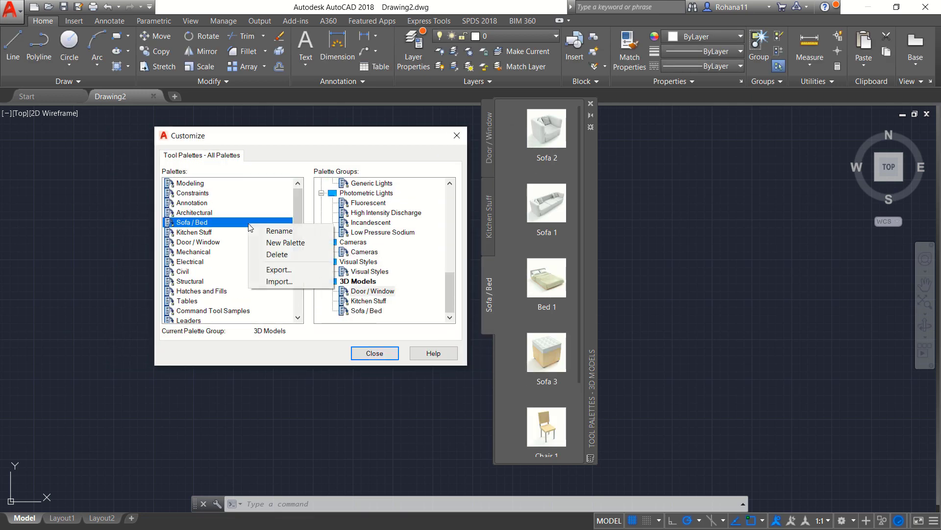
click(268, 279)
scroll(284, 267, down, 1)
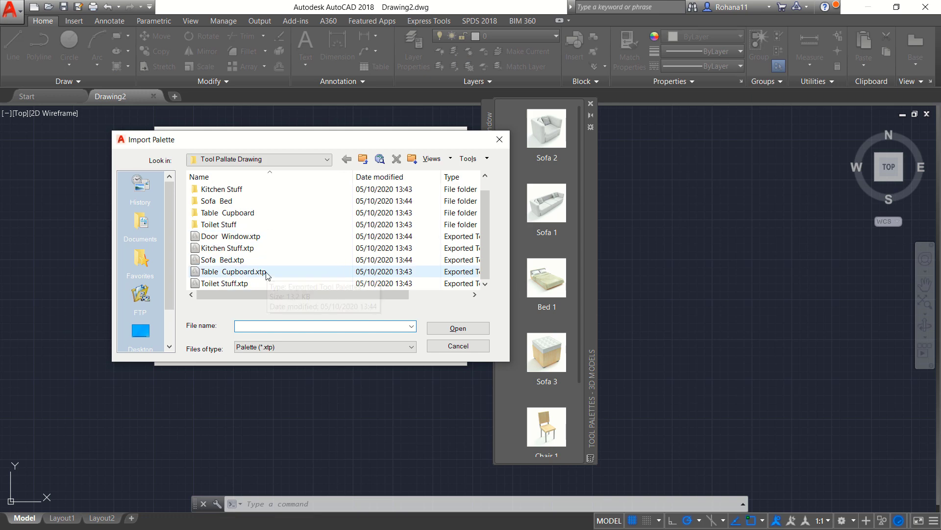
click(216, 274)
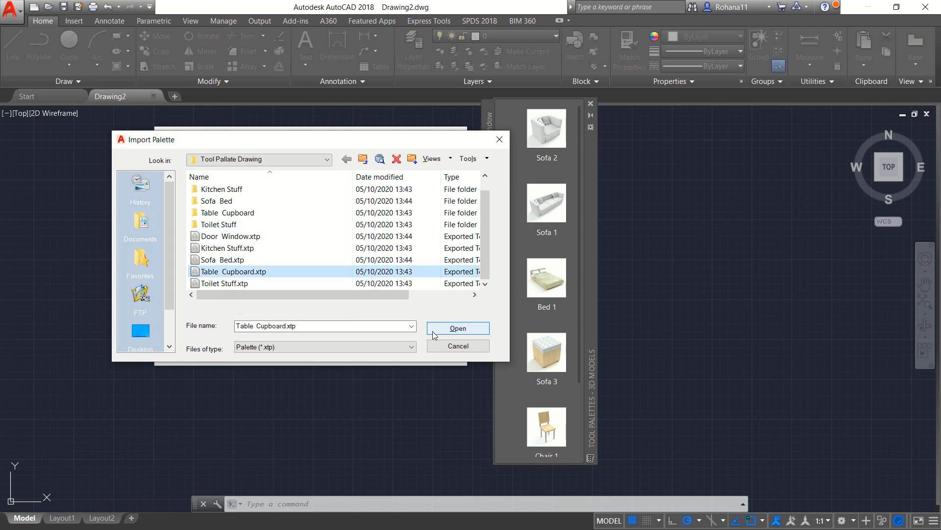
click(451, 329)
right_click(258, 234)
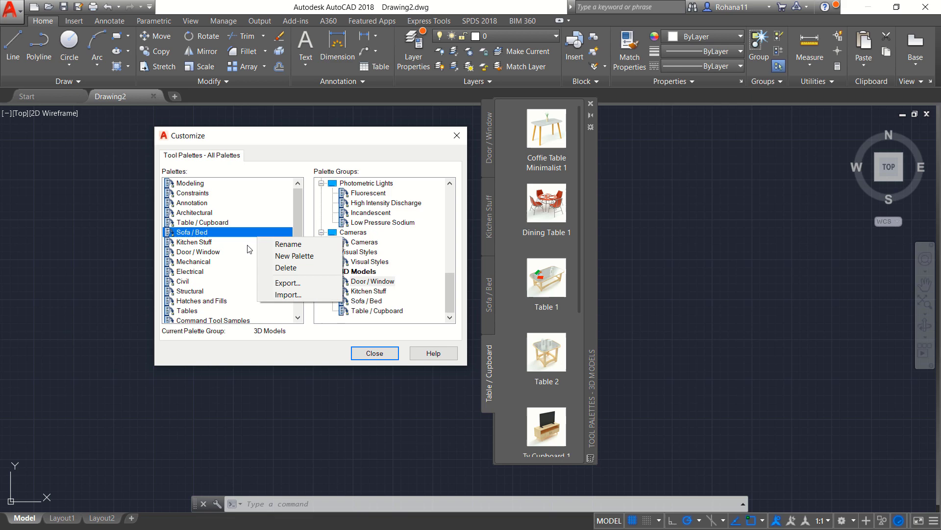
click(286, 295)
scroll(265, 275, down, 1)
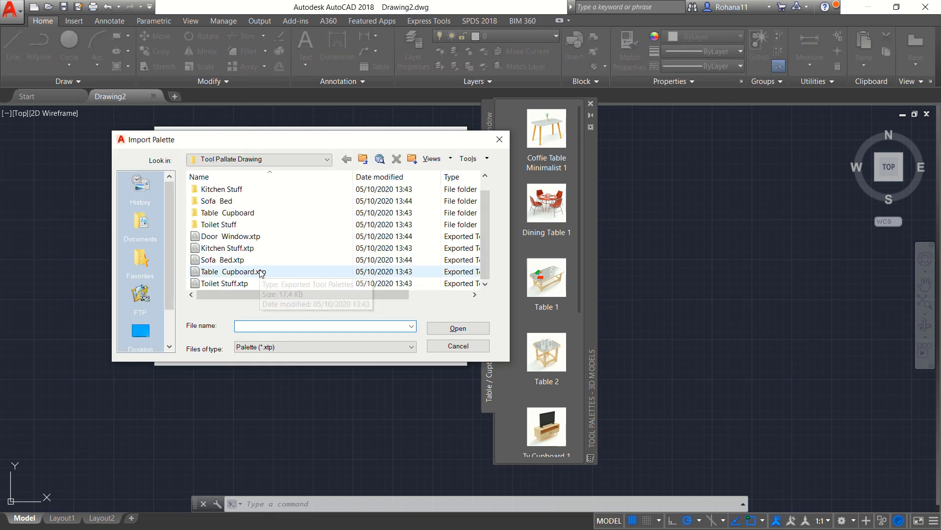
click(224, 284)
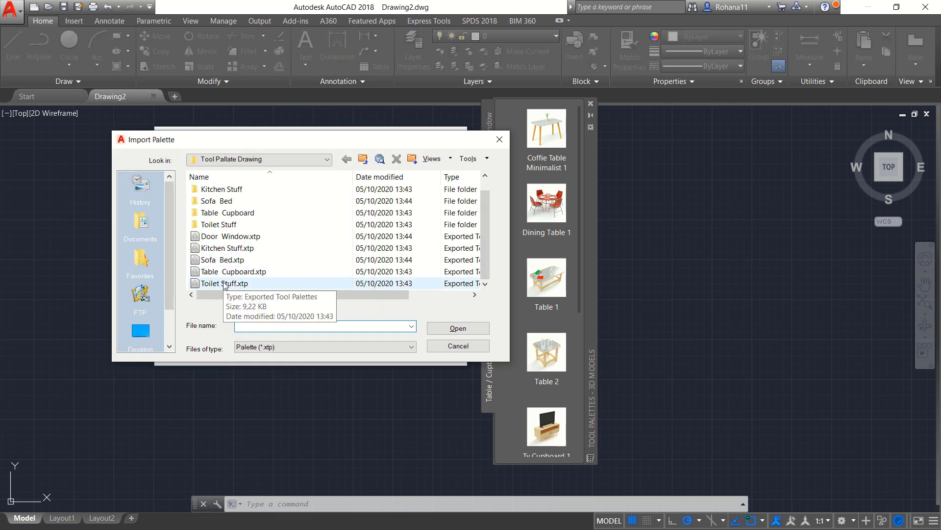
click(456, 330)
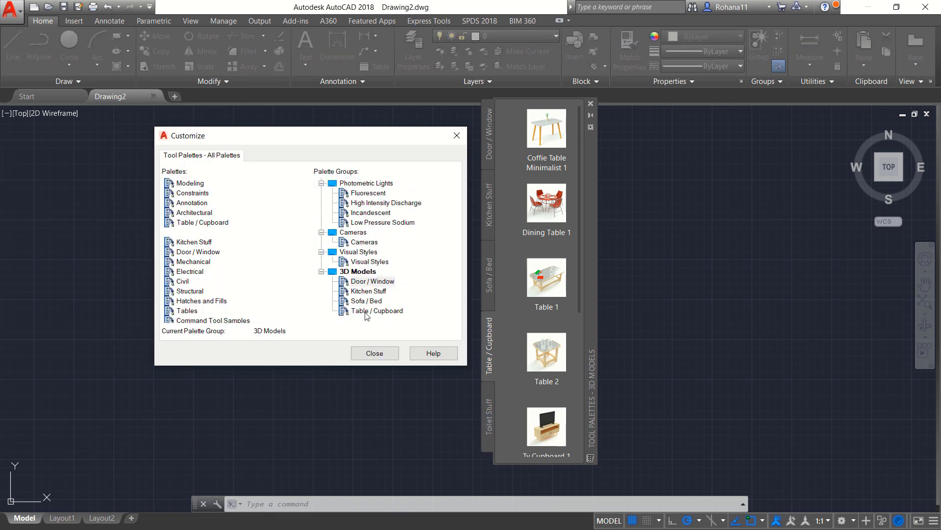
Close Customize and move the tool palettes to the right side, showing Door / Window
click(381, 355)
mouse_move(593, 246)
mouse_down()
mouse_move(707, 272)
mouse_move(792, 267)
mouse_up()
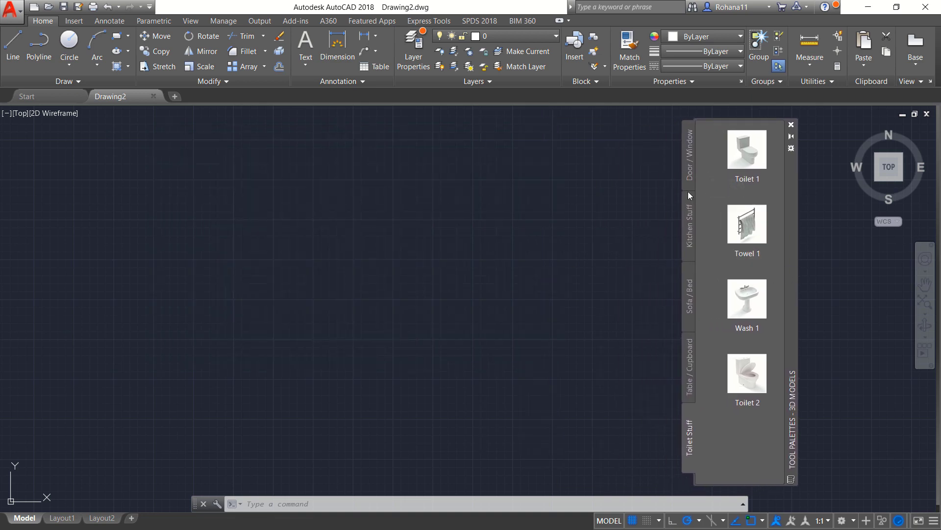
click(689, 169)
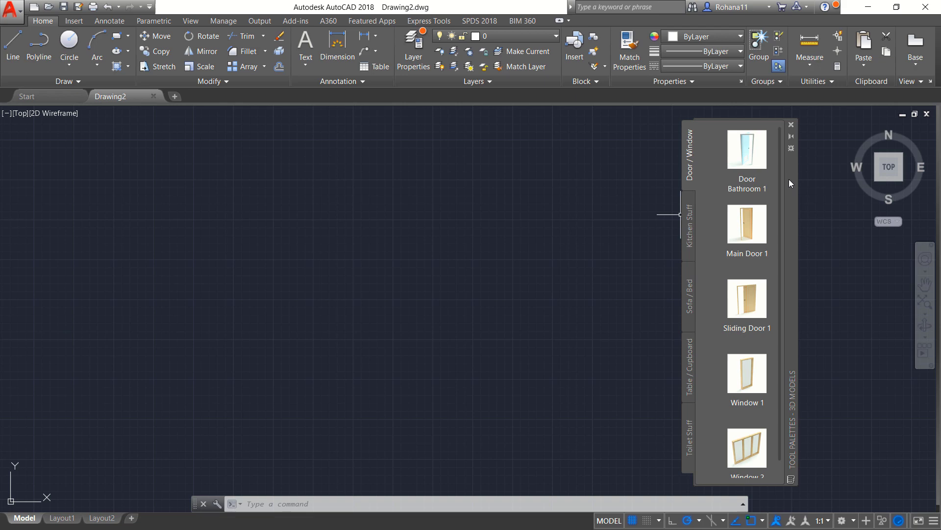
Widen the tool palette via Properties > Size so tools display in two columns
click(792, 149)
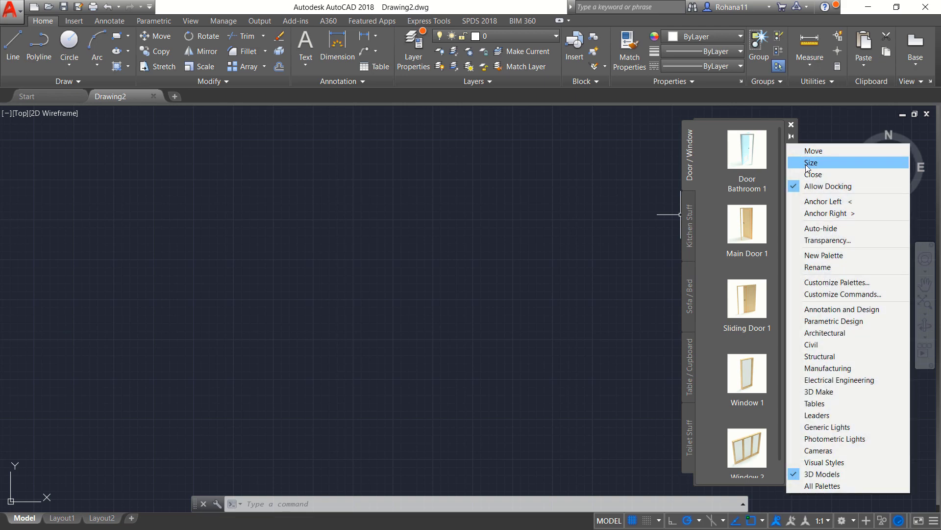
click(809, 163)
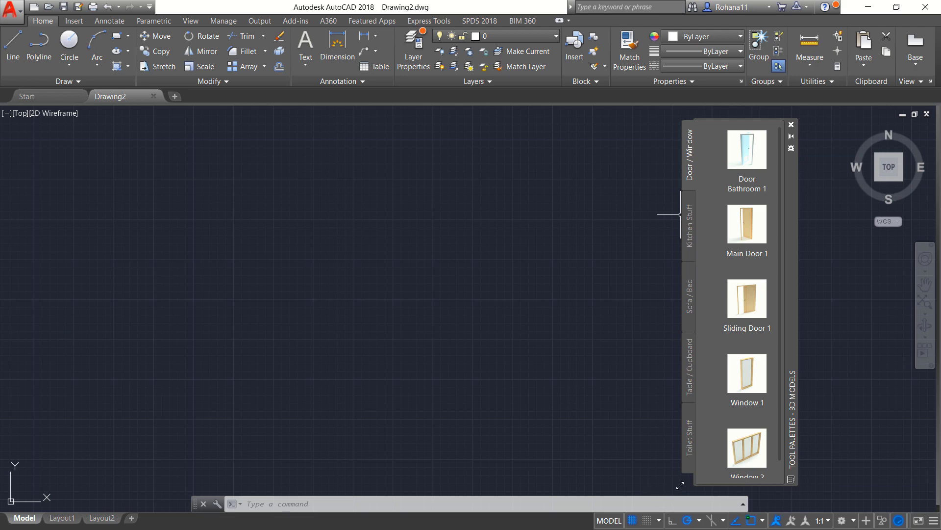
drag(687, 478, 647, 481)
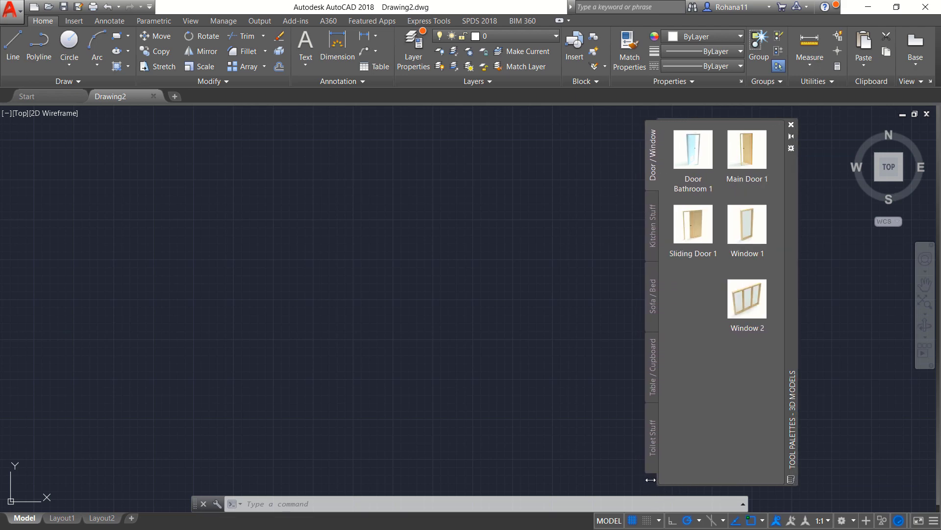
Insert the Door Bathroom 1 model from the Door / Window palette
click(651, 231)
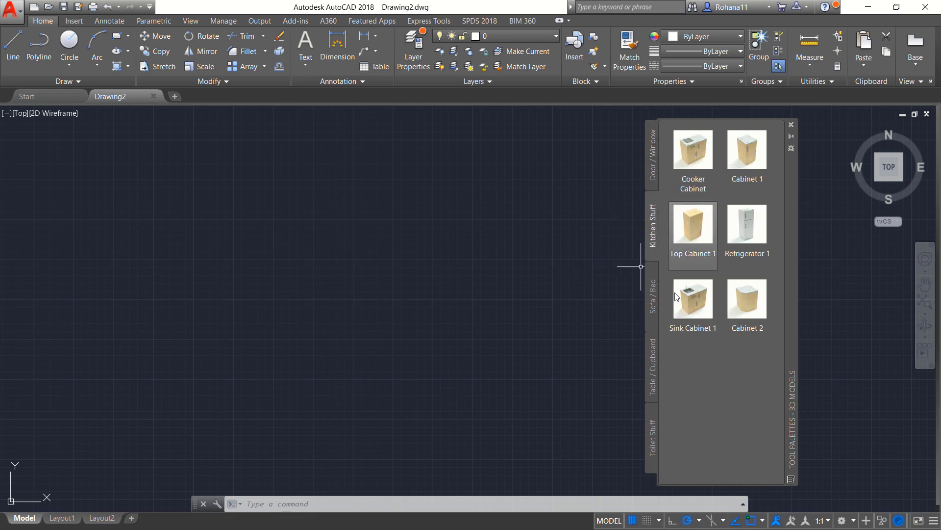
click(655, 169)
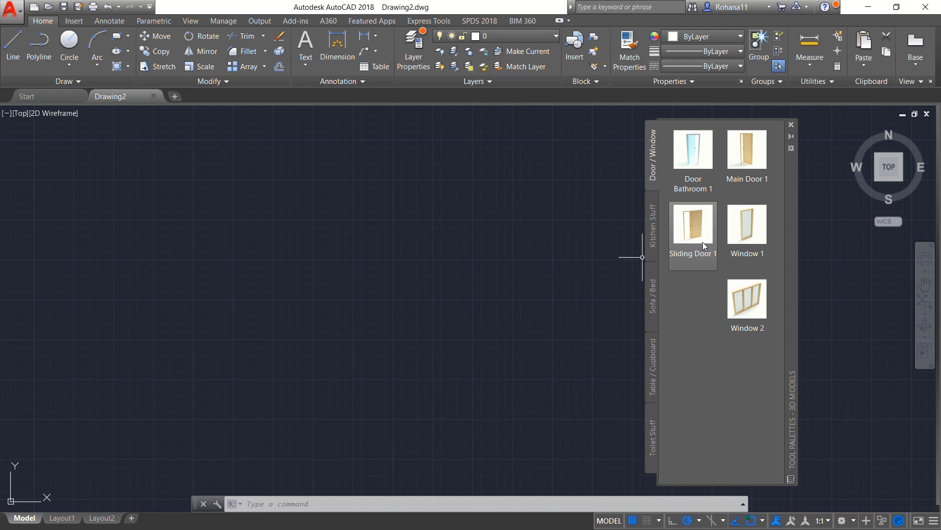
click(694, 159)
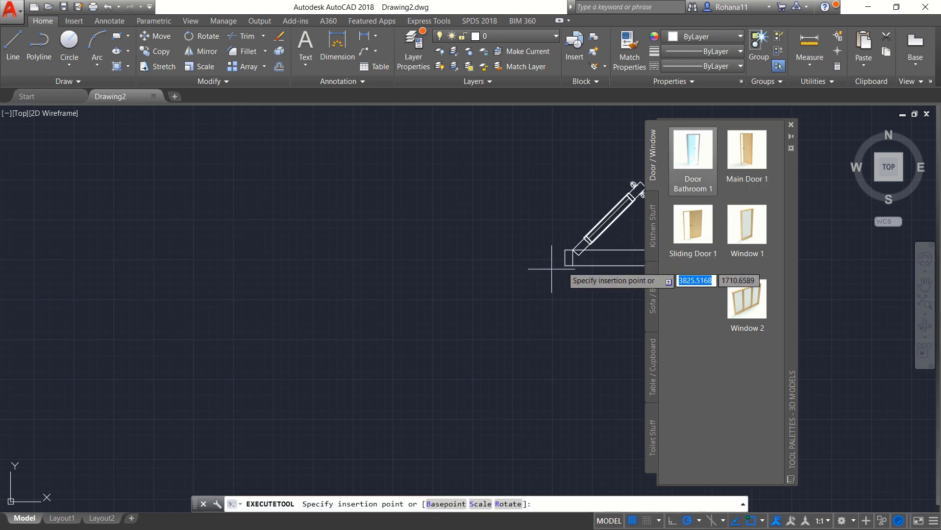
click(339, 308)
Orbit to a 3D view of the door and set the Realistic visual style
mouse_move(392, 245)
shift+middle_down()
mouse_move(399, 225)
mouse_move(422, 225)
mouse_move(399, 258)
shift+middle_up()
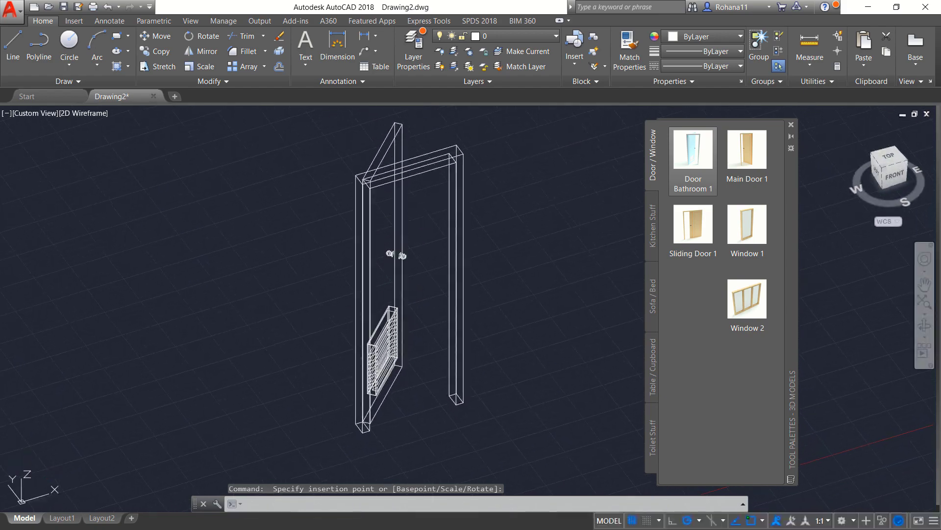
click(88, 113)
click(119, 175)
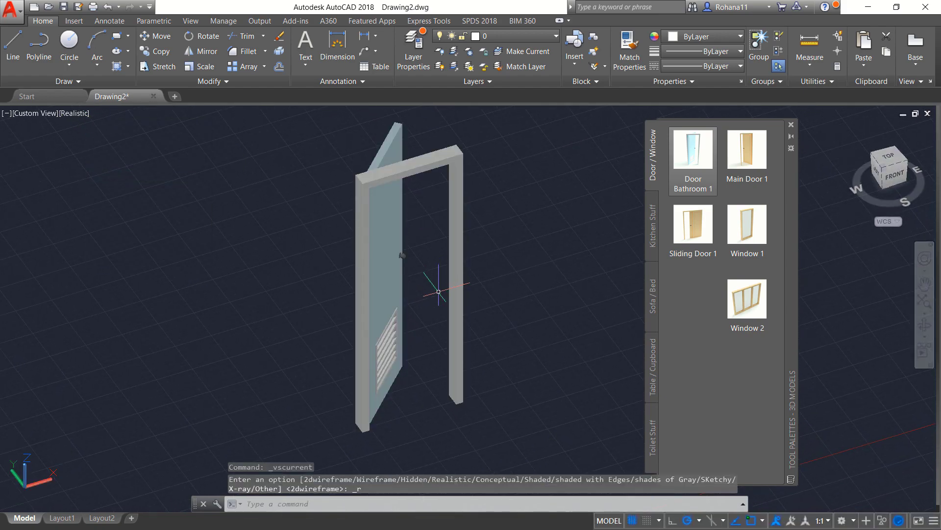
shift+middle_drag(520, 344, 441, 347)
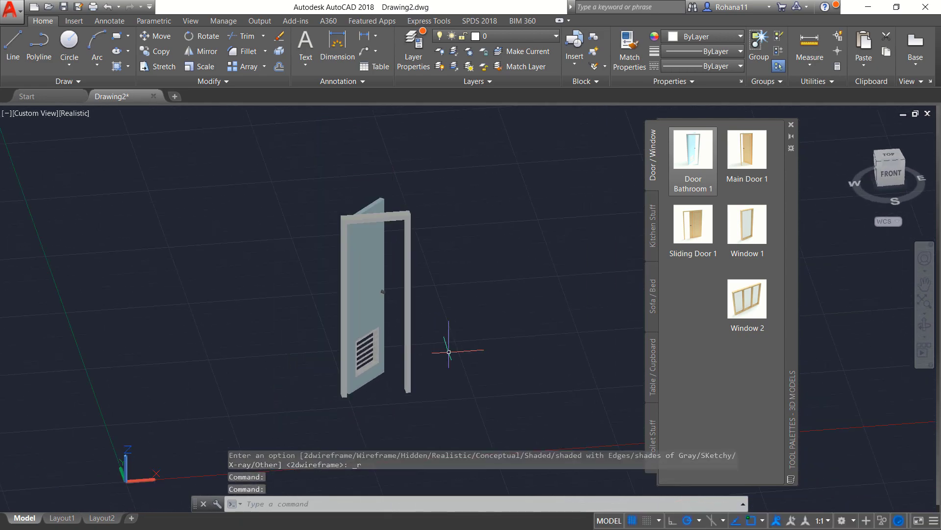
Insert Main Door 1 to the right of the bathroom door
click(748, 159)
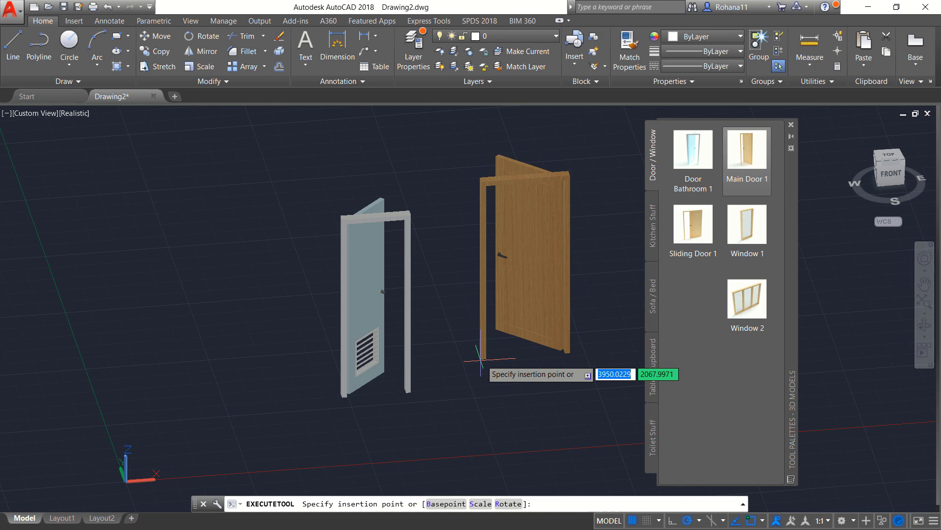
click(456, 387)
middle_drag(541, 400, 455, 383)
key(Escape)
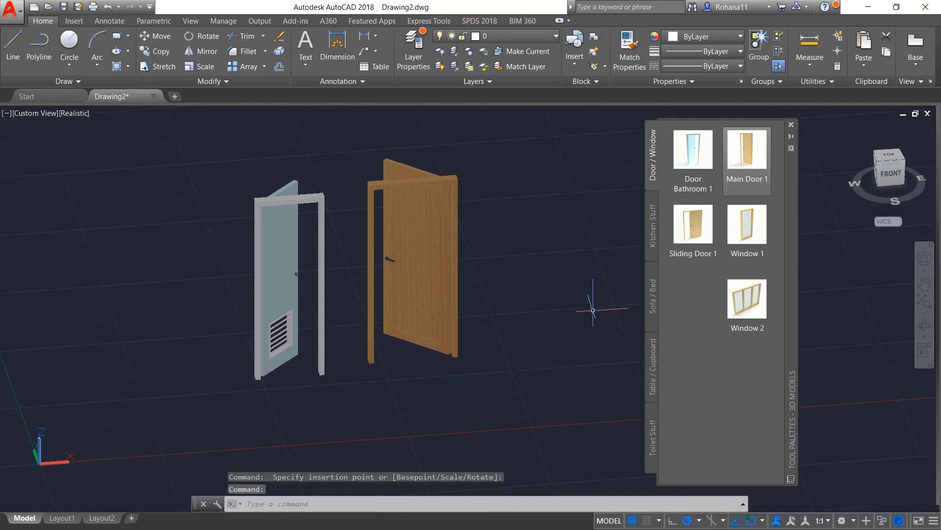
Insert Sink Cabinet 1 from Kitchen Stuff beside the wooden door, then drag out Sofa 3
click(653, 248)
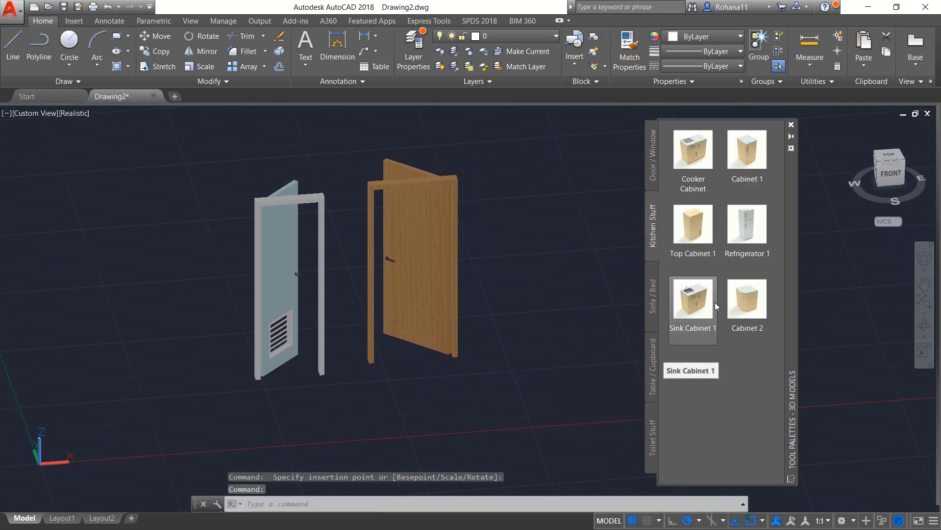
click(692, 299)
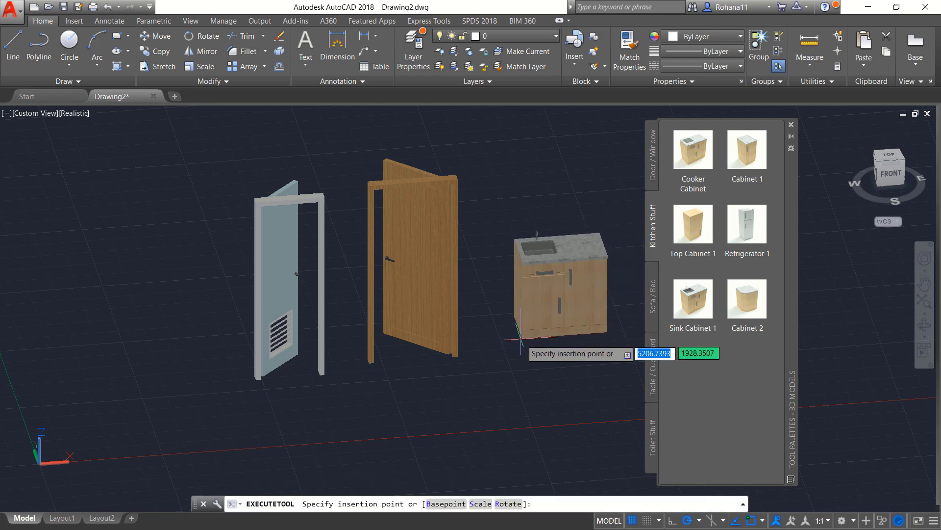
click(496, 354)
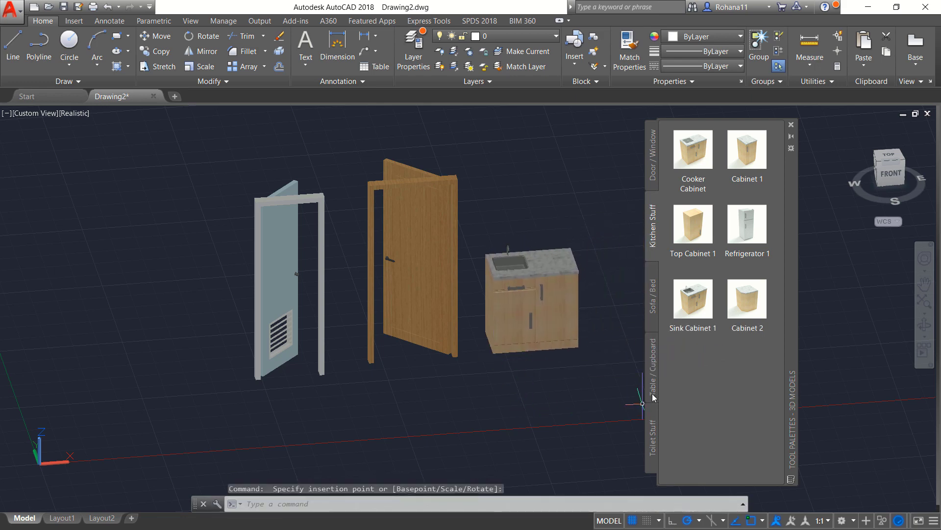
click(652, 301)
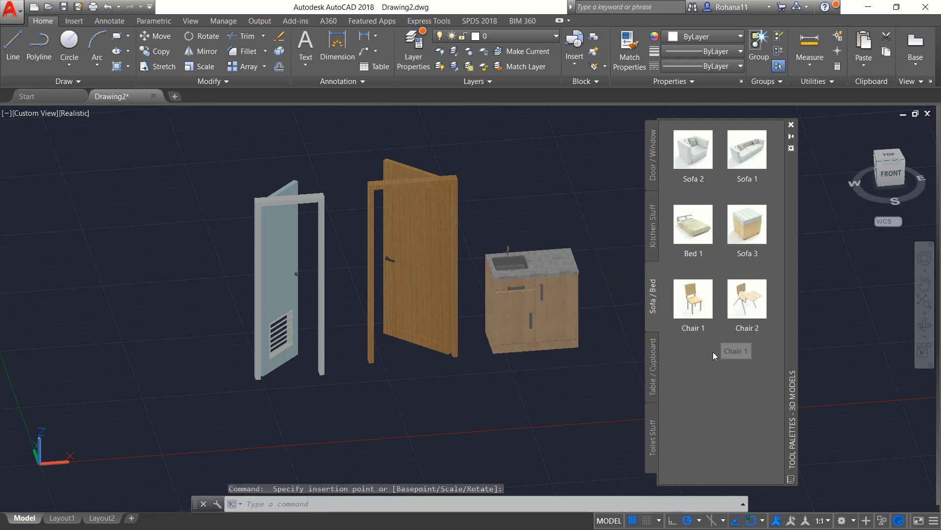
drag(743, 230, 351, 374)
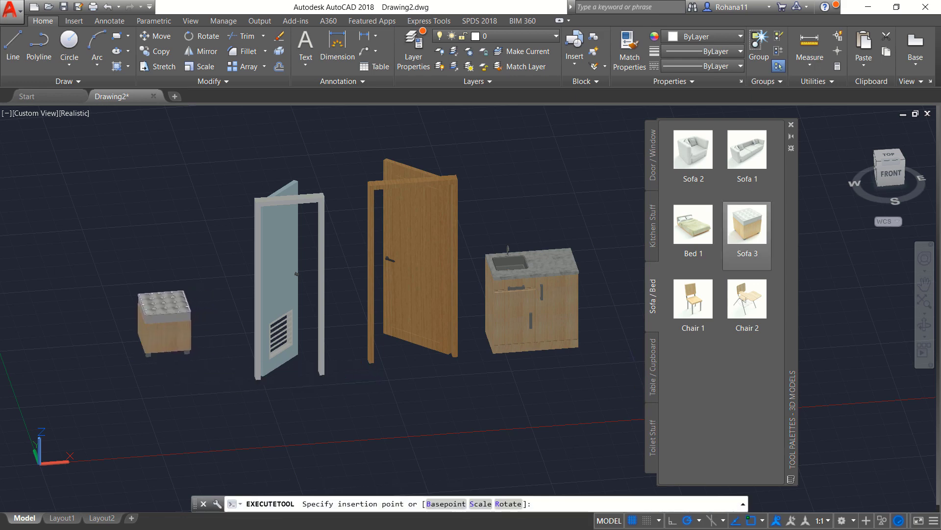
Place Sofa 3 on the left and Cupboard 2 behind the furniture row
click(184, 375)
middle_drag(368, 399, 371, 378)
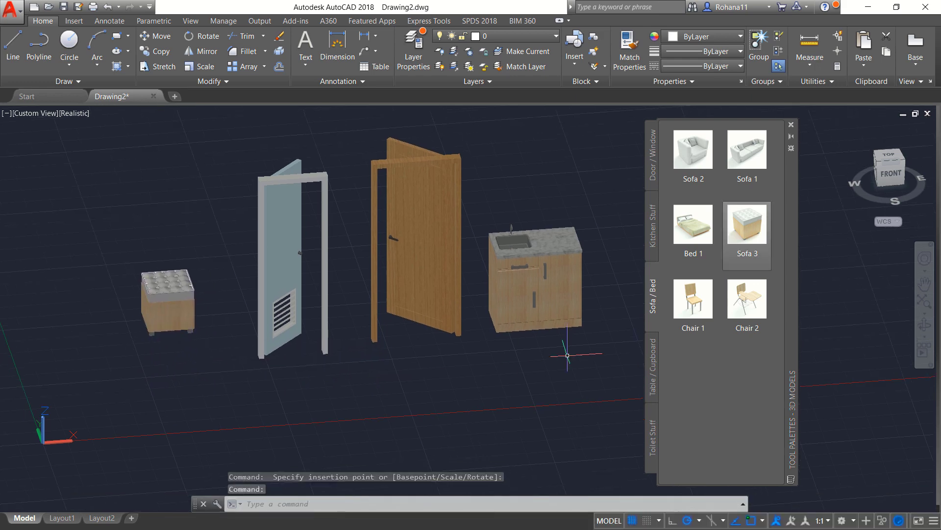
click(653, 388)
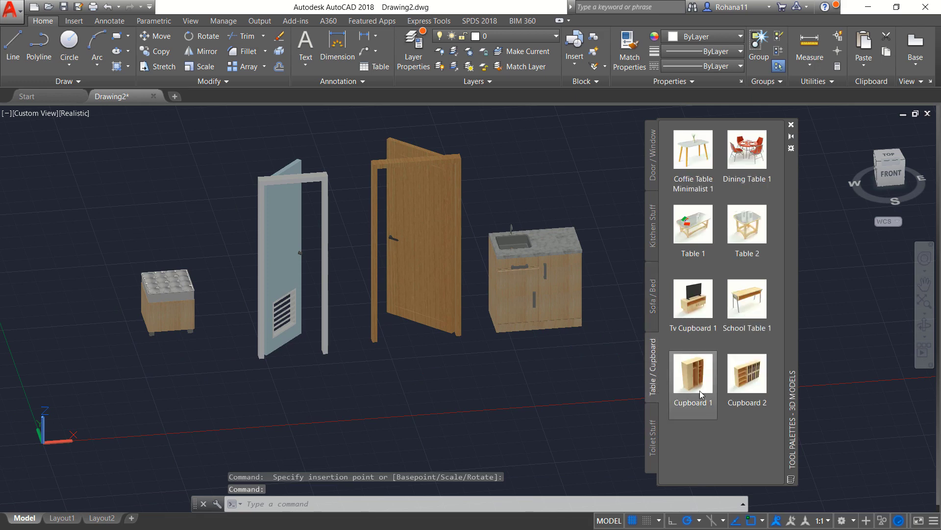
click(747, 375)
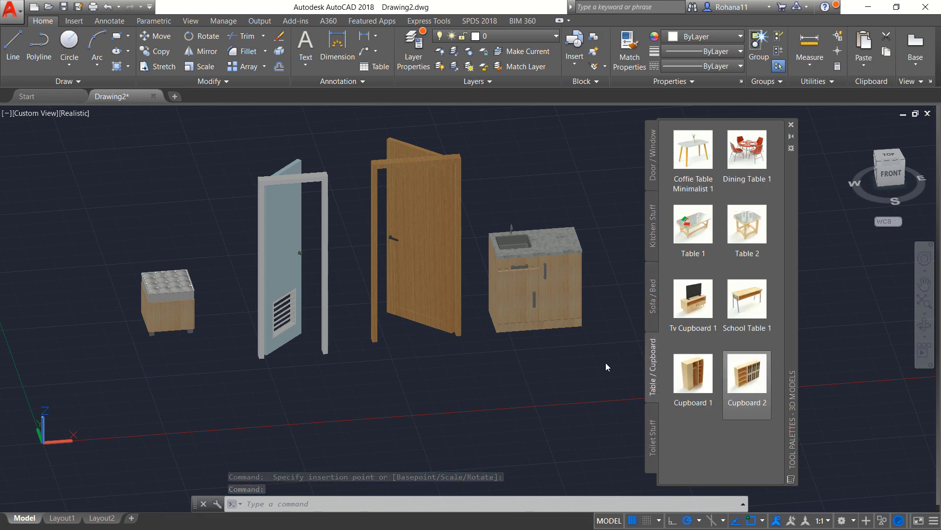
scroll(480, 363, down, 2)
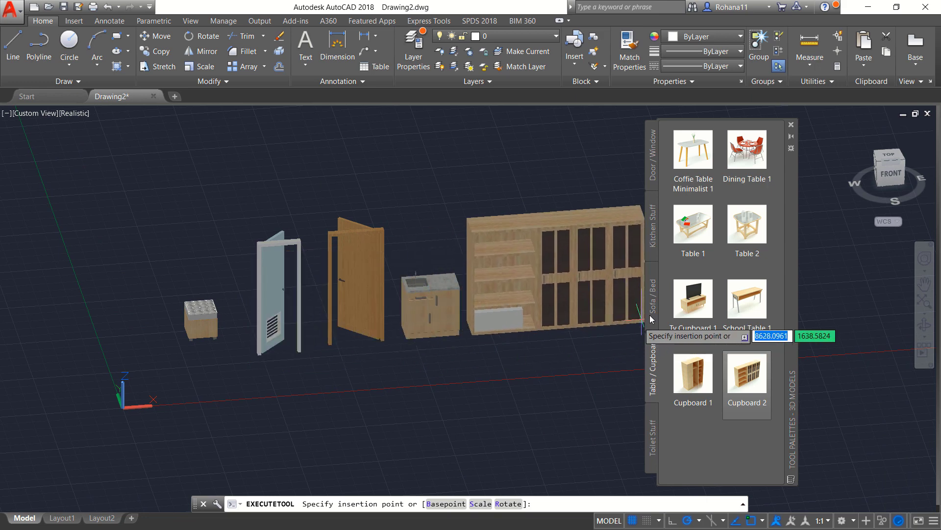
click(606, 249)
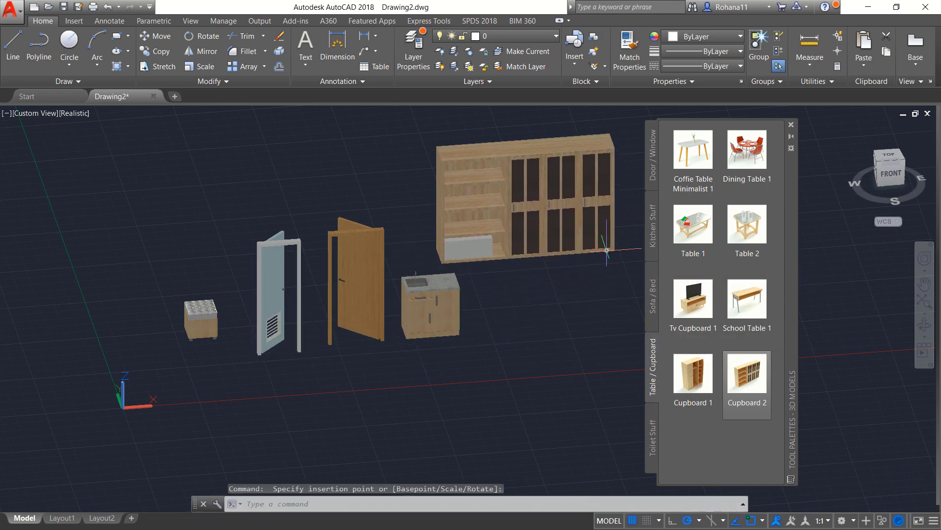
click(528, 233)
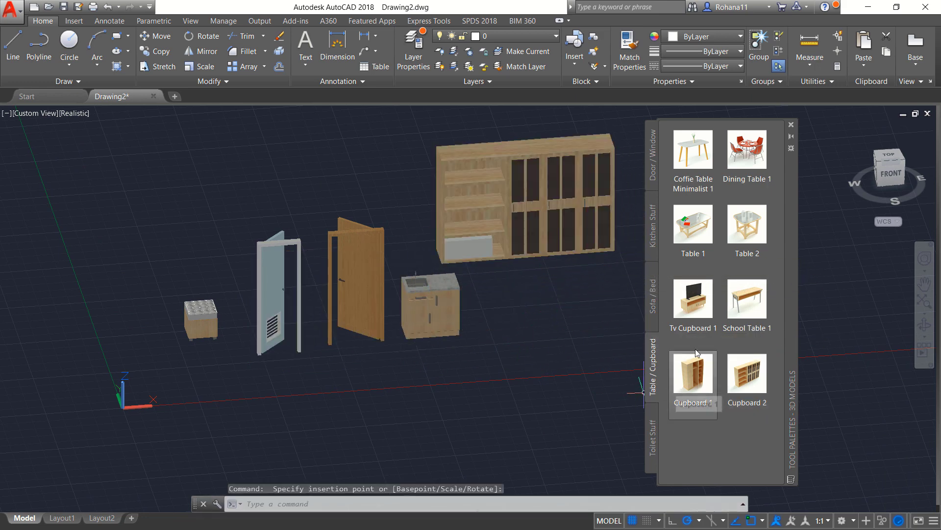
Insert Tv Cupboard 1 in front of the row and orbit around the furniture
click(693, 299)
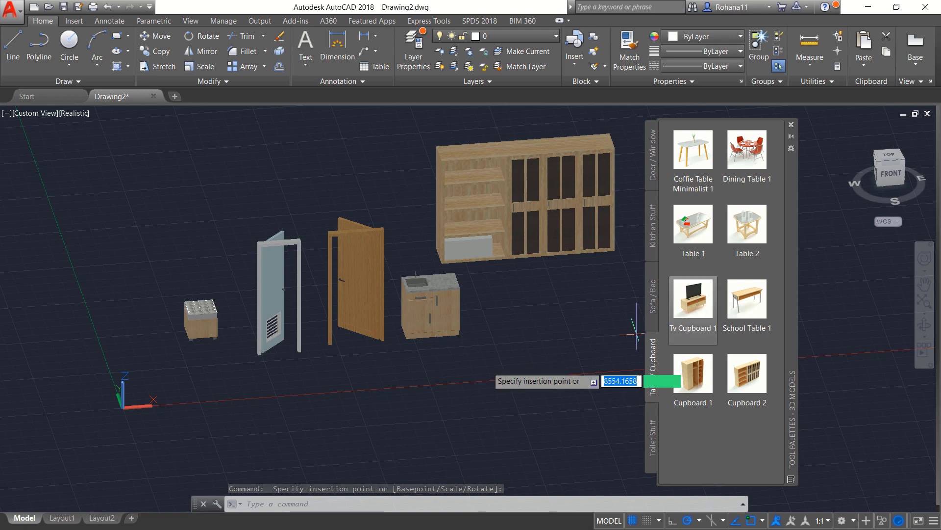
click(477, 378)
shift+middle_drag(505, 388, 535, 392)
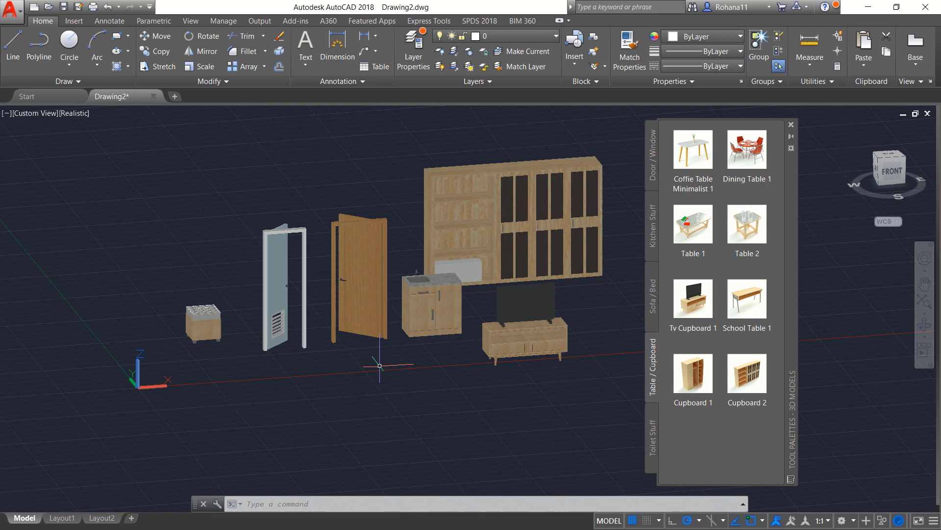